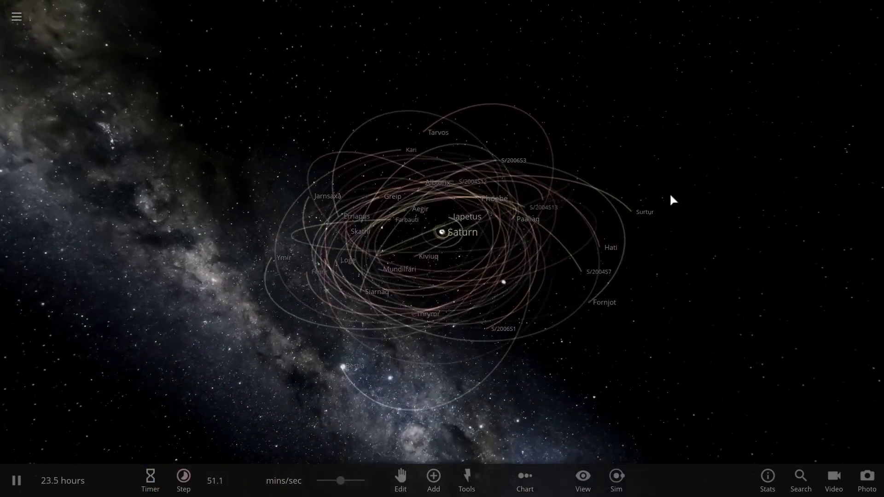
Tilt the camera to a flat, edge-on view of Saturn's rings, pausing and resuming the simulation.
{"action": "key", "text": "space"}
{"action": "scroll", "coordinate": [504, 211], "scroll_direction": "up", "scroll_amount": 5}
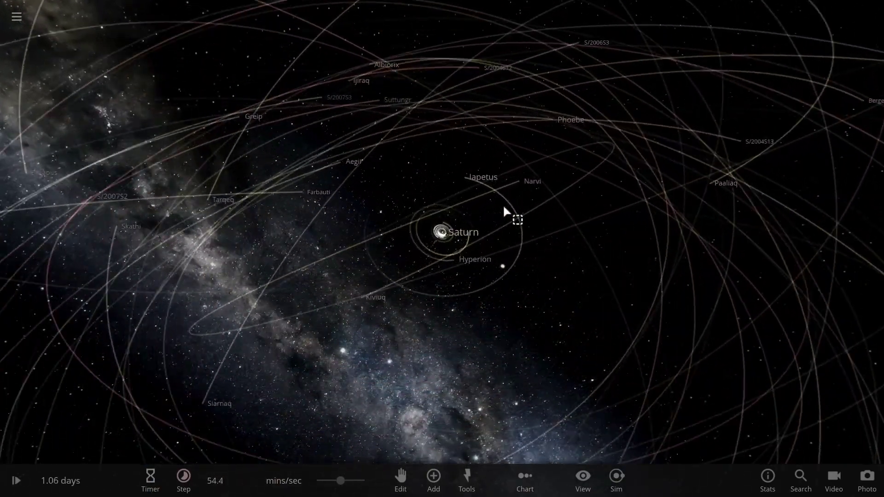
{"action": "scroll", "coordinate": [503, 203], "scroll_direction": "up", "scroll_amount": 2}
{"action": "scroll", "coordinate": [503, 204], "scroll_direction": "up", "scroll_amount": 2}
{"action": "scroll", "coordinate": [503, 204], "scroll_direction": "up", "scroll_amount": 2}
{"action": "scroll", "coordinate": [502, 203], "scroll_direction": "up", "scroll_amount": 2}
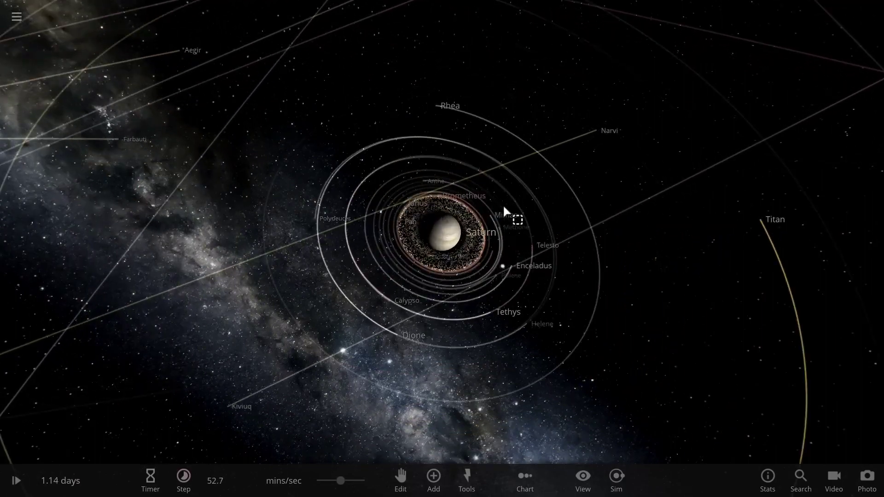
{"action": "key", "text": "space"}
{"action": "left_click_drag", "start_coordinate": [502, 203], "coordinate": [505, 142]}
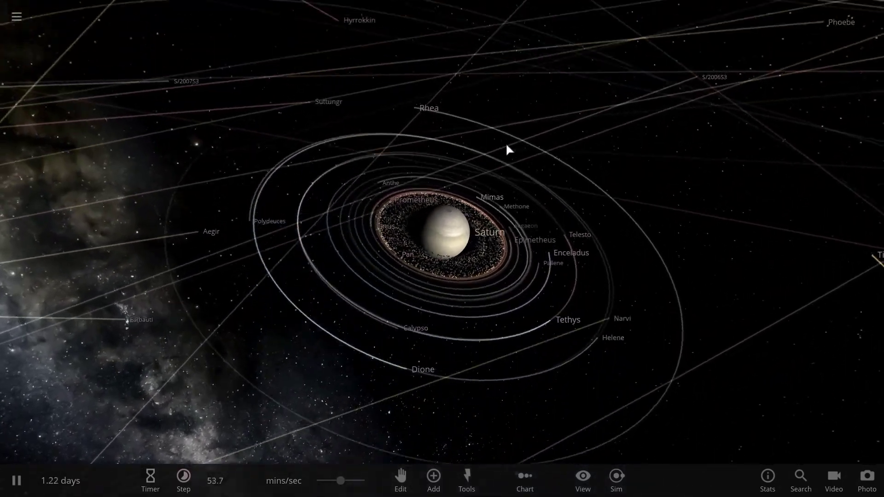
{"action": "scroll", "coordinate": [528, 157], "scroll_direction": "up", "scroll_amount": 2}
{"action": "key", "text": "space"}
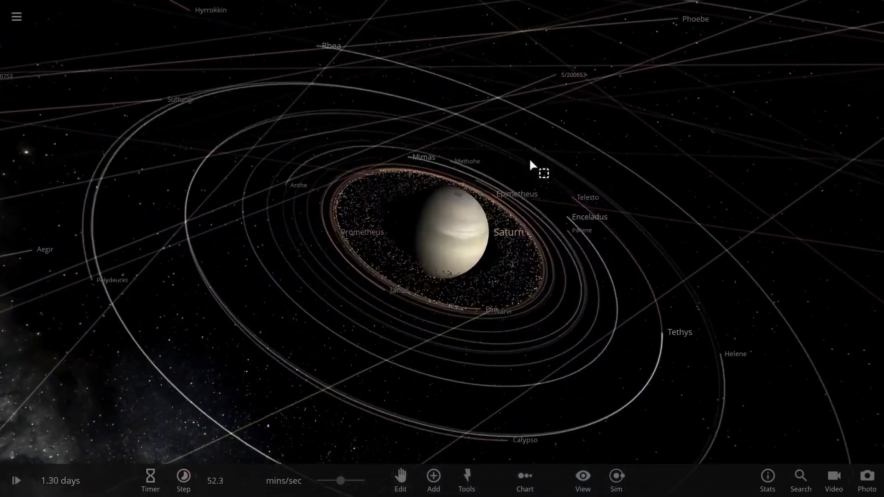
{"action": "scroll", "coordinate": [529, 158], "scroll_direction": "up", "scroll_amount": 2}
{"action": "key", "text": "space"}
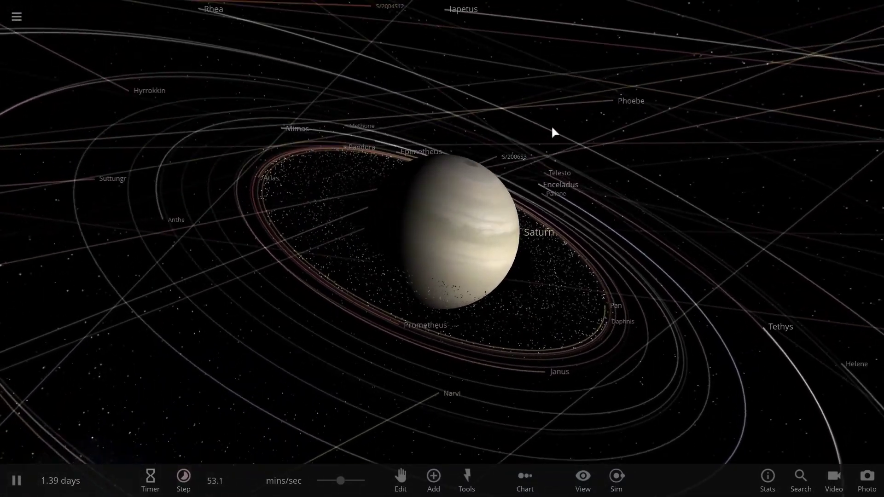
{"action": "mouse_move", "coordinate": [551, 129]}
{"action": "left_mouse_down"}
{"action": "mouse_move", "coordinate": [568, 112]}
{"action": "mouse_move", "coordinate": [560, 140]}
{"action": "left_mouse_up"}
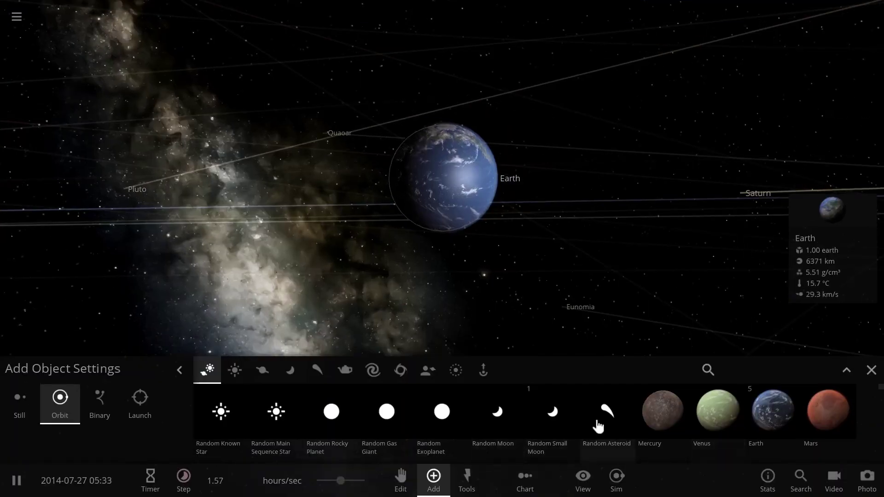
{"action": "scroll", "coordinate": [476, 261], "scroll_direction": "up", "scroll_amount": 2}
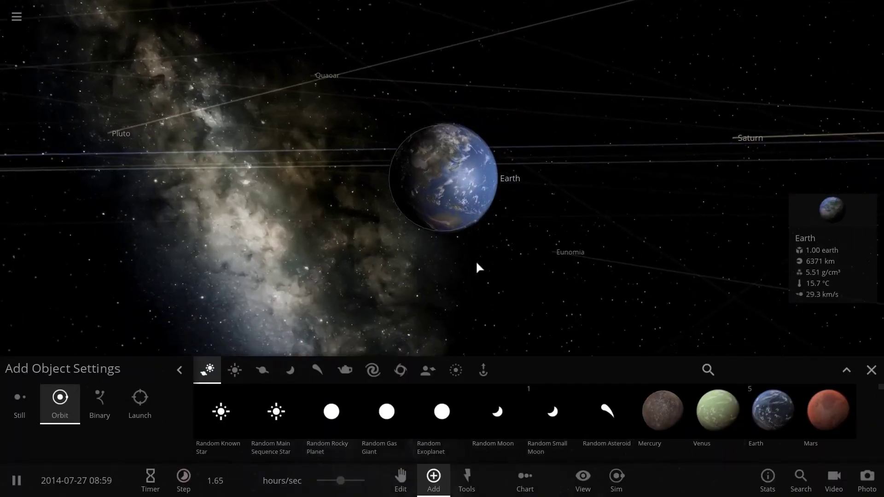
{"action": "scroll", "coordinate": [476, 260], "scroll_direction": "up", "scroll_amount": 5}
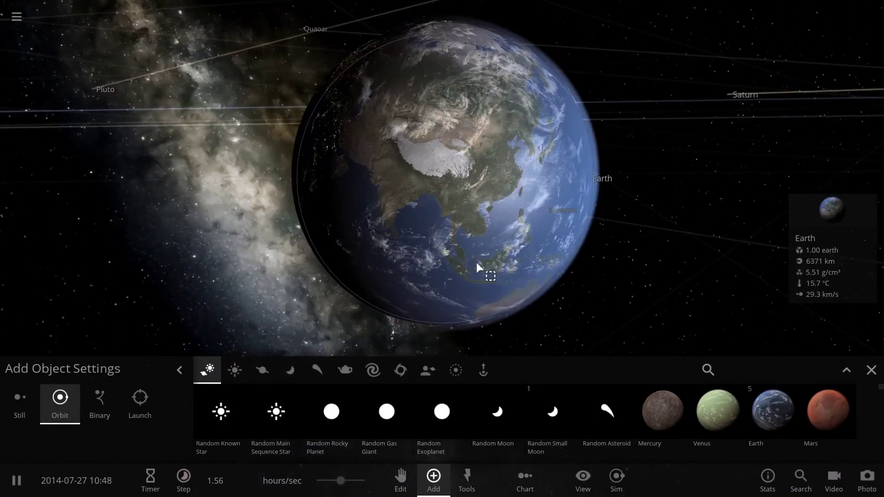
{"action": "scroll", "coordinate": [476, 260], "scroll_direction": "down", "scroll_amount": 5}
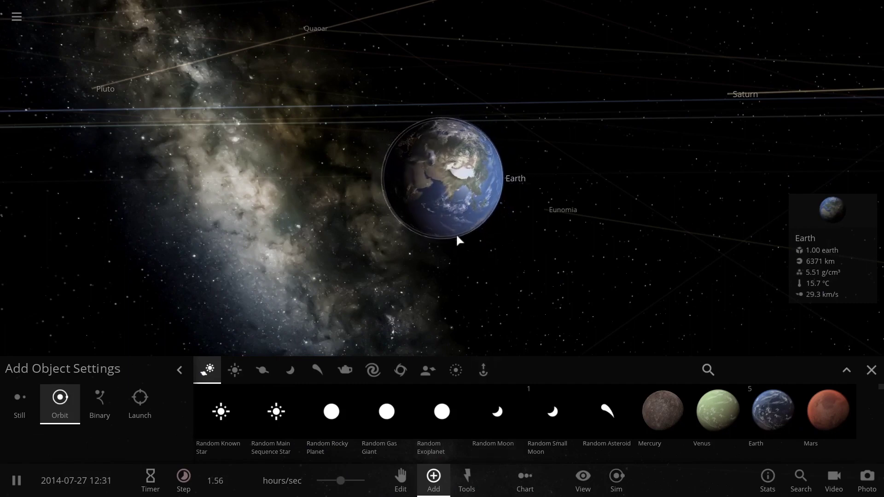
Place five random moons in orbit around Earth, then close the Add Object panel.
{"action": "left_click", "coordinate": [489, 423]}
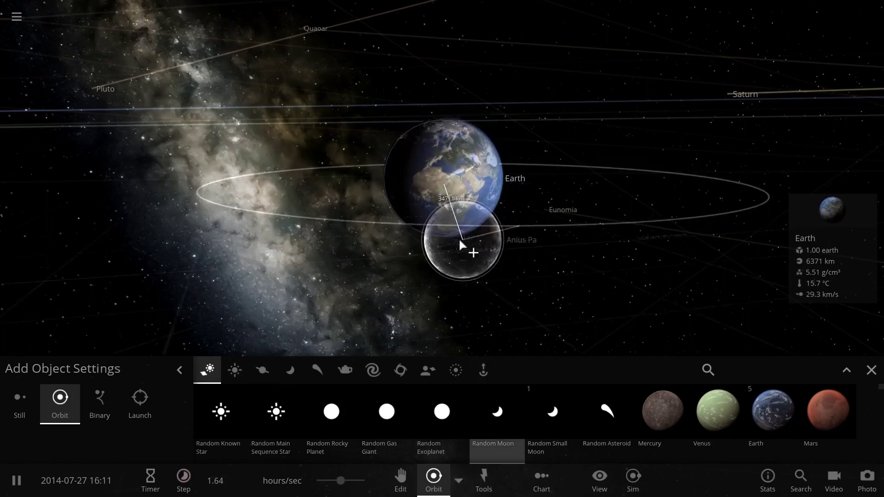
{"action": "left_click", "coordinate": [447, 239]}
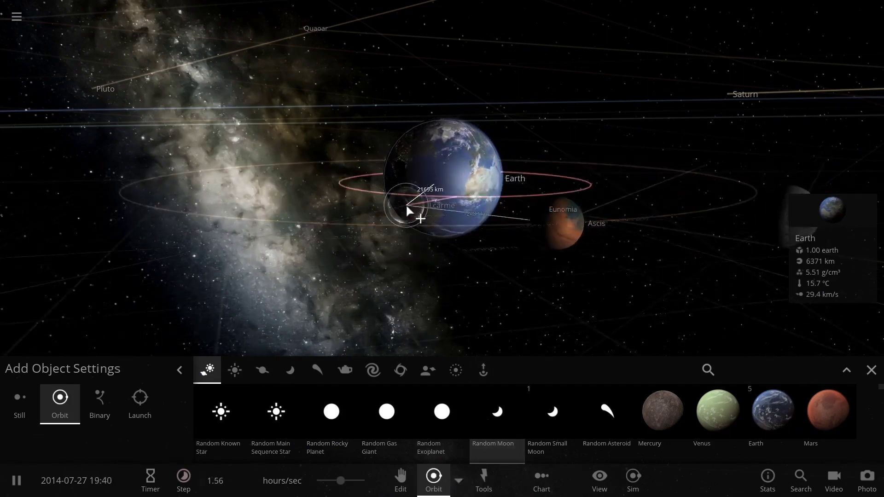
{"action": "left_click", "coordinate": [406, 207]}
{"action": "left_click", "coordinate": [388, 210]}
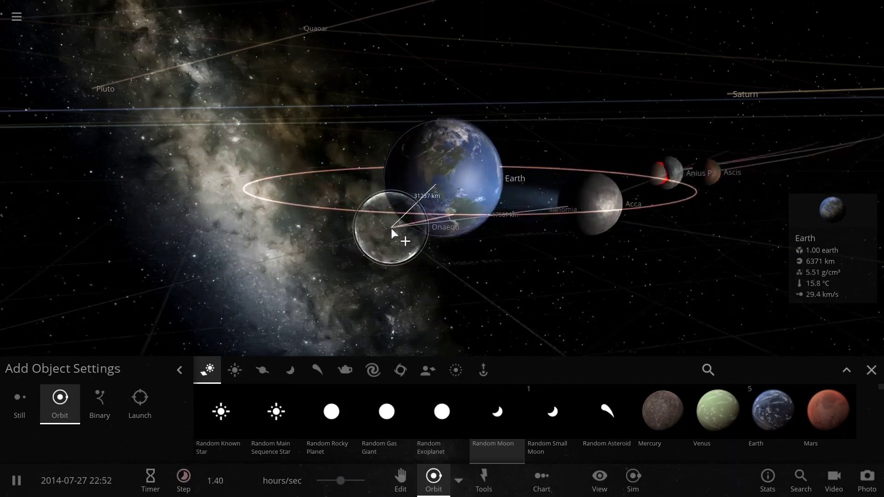
{"action": "left_click", "coordinate": [391, 226]}
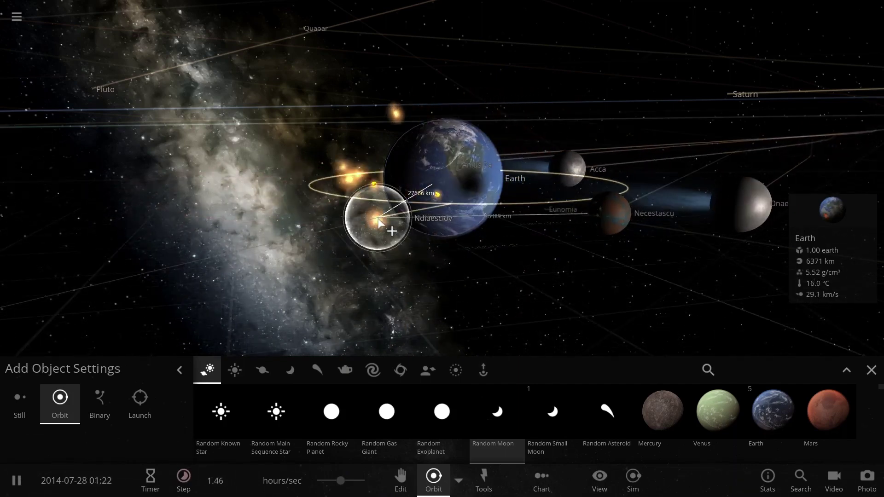
{"action": "left_click", "coordinate": [379, 220]}
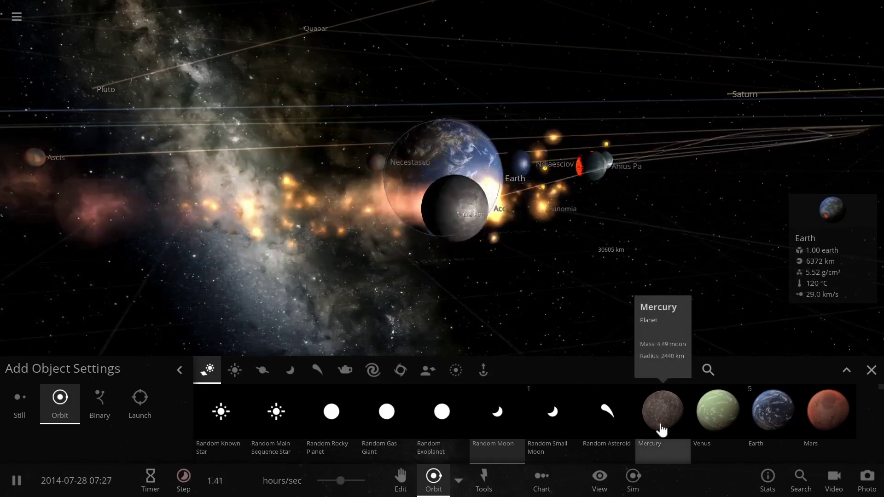
{"action": "left_click", "coordinate": [872, 372]}
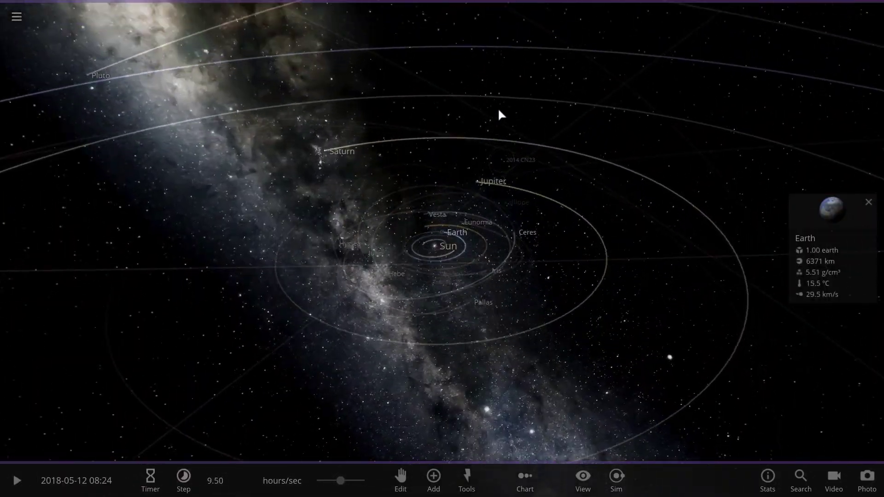
Orbit the solar-system view, then focus on Earth with F and rotate around it.
{"action": "left_click_drag", "start_coordinate": [498, 107], "coordinate": [418, 262]}
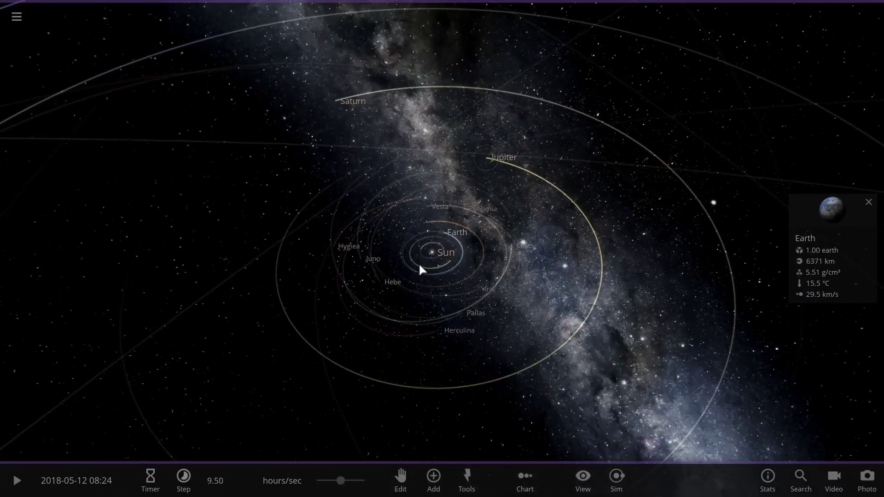
{"action": "key", "text": "f"}
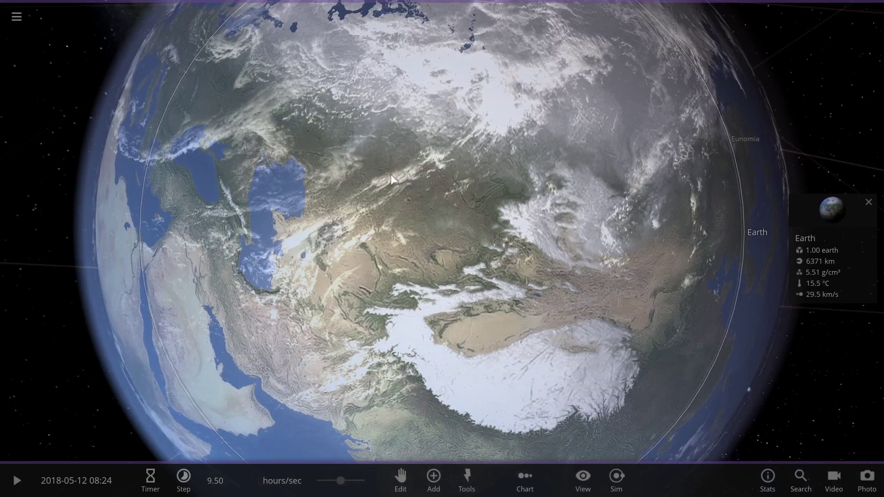
{"action": "scroll", "coordinate": [391, 179], "scroll_direction": "down", "scroll_amount": 5}
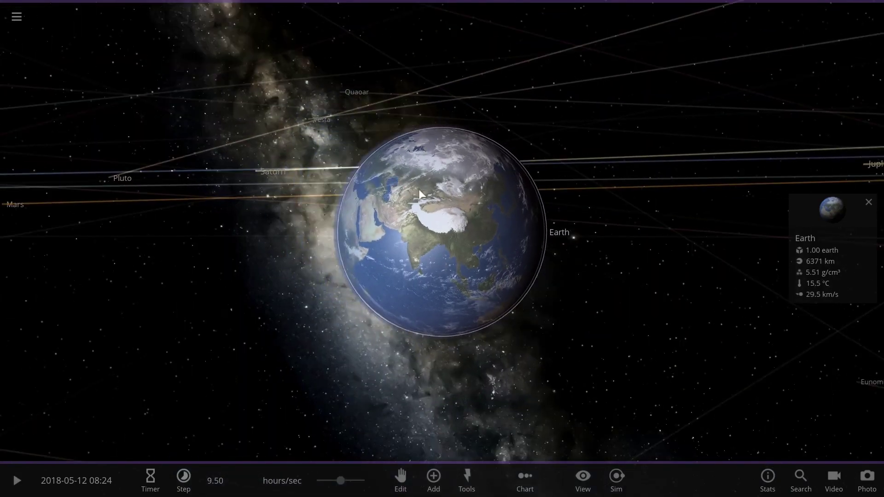
{"action": "left_click_drag", "start_coordinate": [418, 194], "coordinate": [438, 257]}
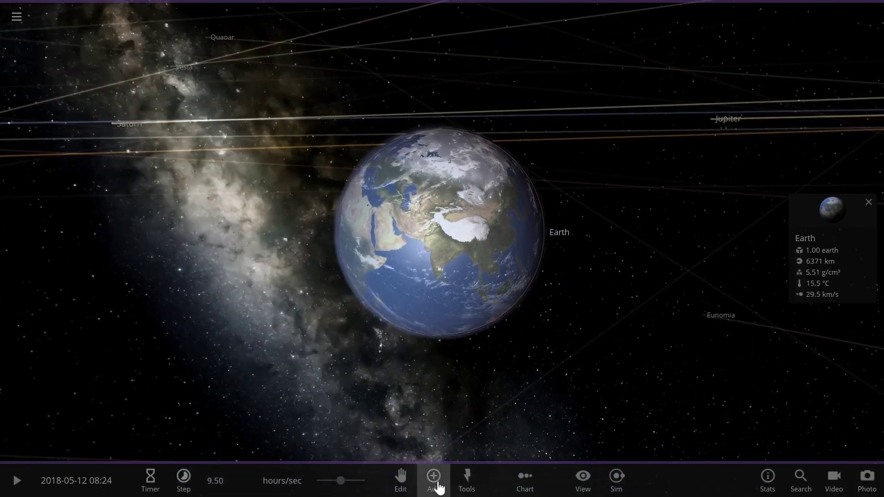
Open the Add panel and show its Rings presets.
{"action": "left_click", "coordinate": [437, 487]}
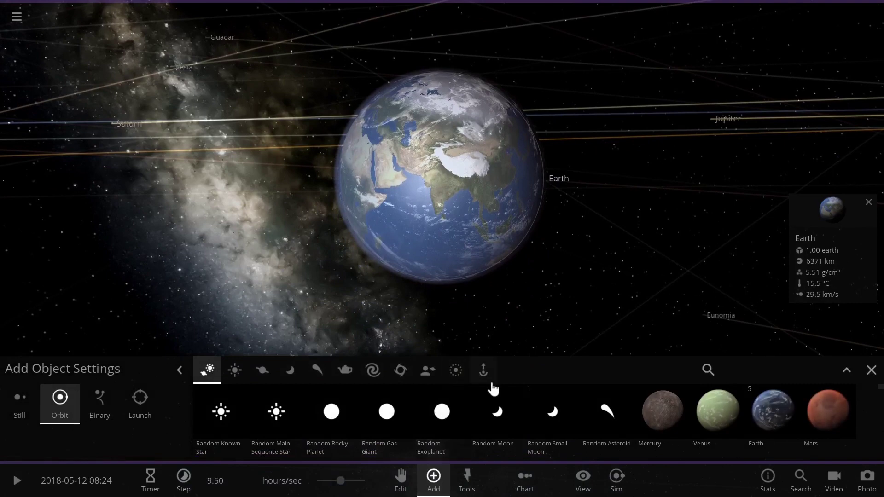
{"action": "left_click", "coordinate": [456, 374]}
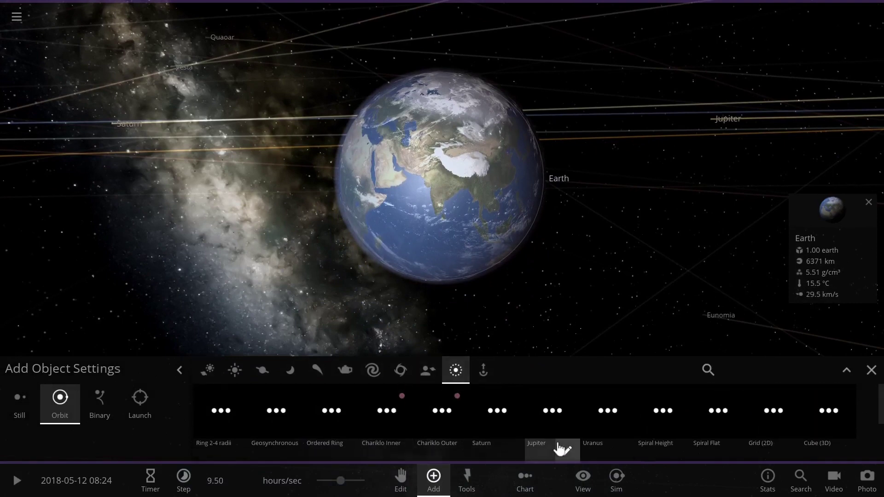
{"action": "scroll", "coordinate": [561, 450], "scroll_direction": "down", "scroll_amount": 2}
{"action": "scroll", "coordinate": [562, 448], "scroll_direction": "up", "scroll_amount": 2}
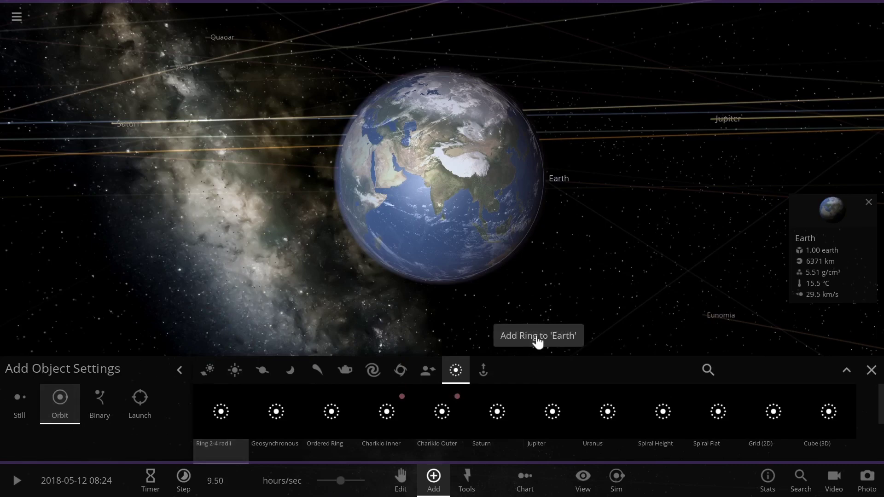
{"action": "scroll", "coordinate": [546, 232], "scroll_direction": "down", "scroll_amount": 4}
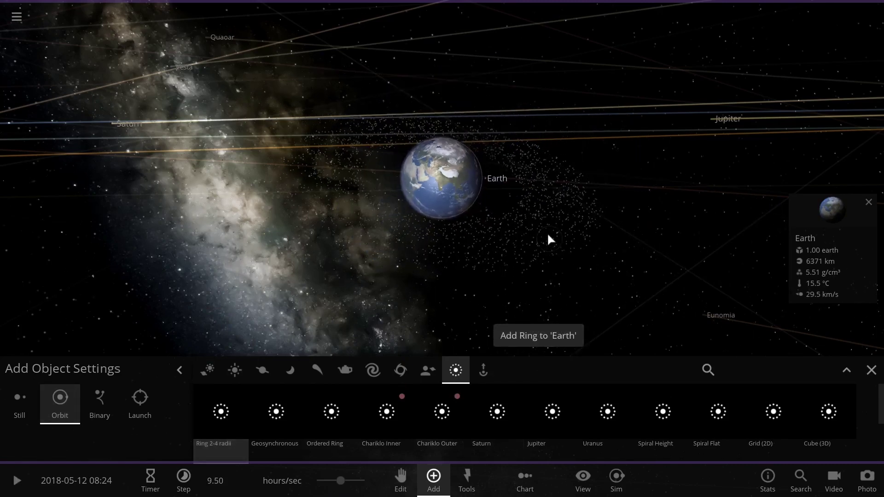
Orbit around Earth and its debris cloud, toggling the simulation with Space.
{"action": "left_click_drag", "start_coordinate": [547, 232], "coordinate": [484, 206]}
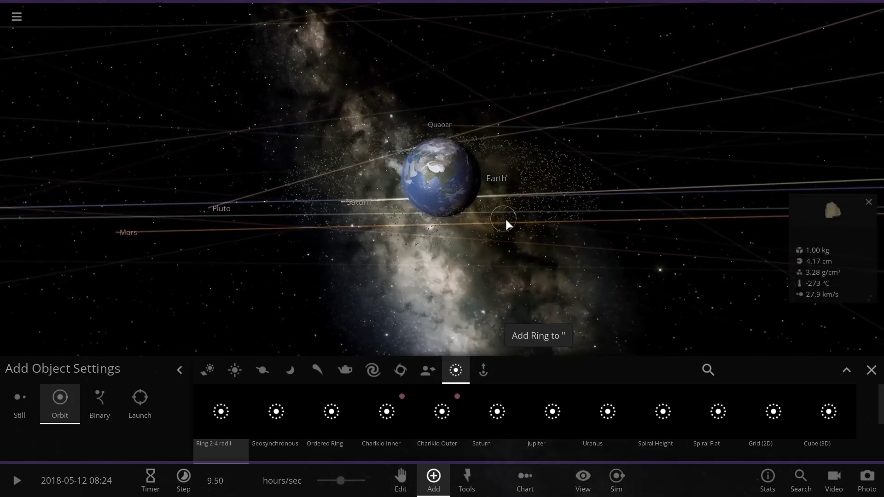
{"action": "key", "text": "space"}
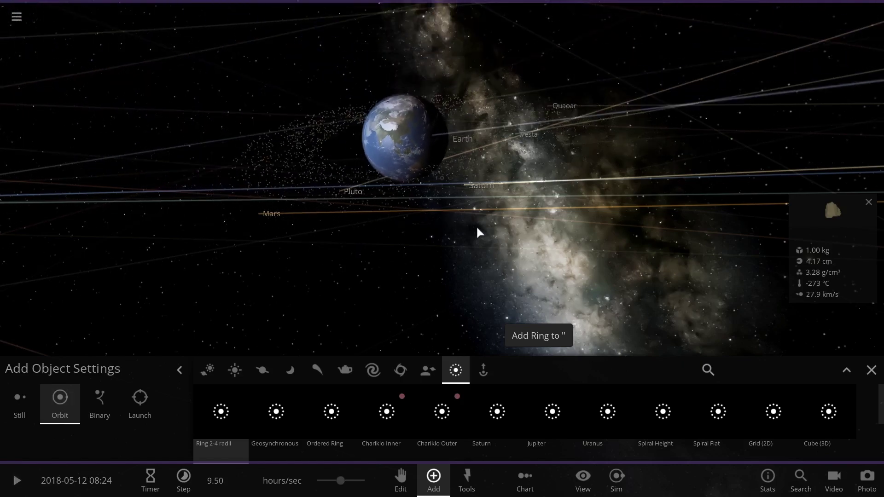
Target Earth, swing to an edge-on angle, and place the Ring 2-4 radii debris ring.
{"action": "left_click", "coordinate": [406, 103]}
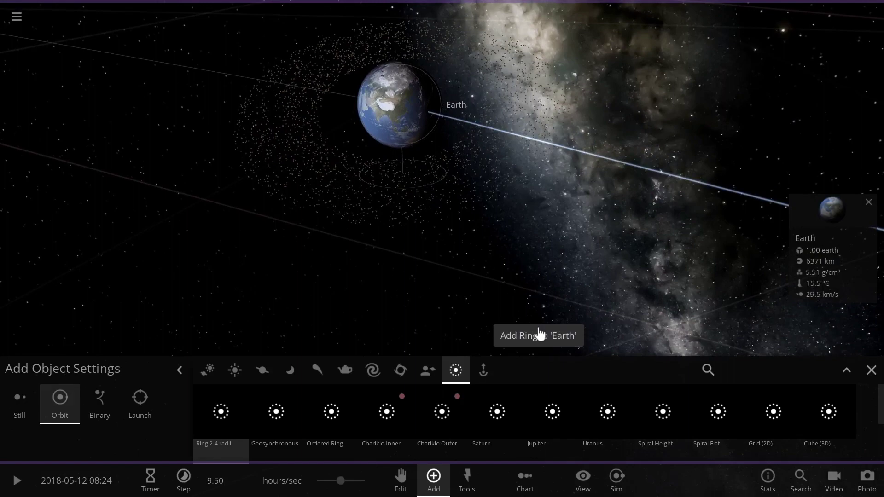
{"action": "mouse_move", "coordinate": [431, 278]}
{"action": "left_mouse_down"}
{"action": "mouse_move", "coordinate": [388, 229]}
{"action": "mouse_move", "coordinate": [454, 230]}
{"action": "mouse_move", "coordinate": [349, 251]}
{"action": "mouse_move", "coordinate": [240, 256]}
{"action": "left_mouse_up"}
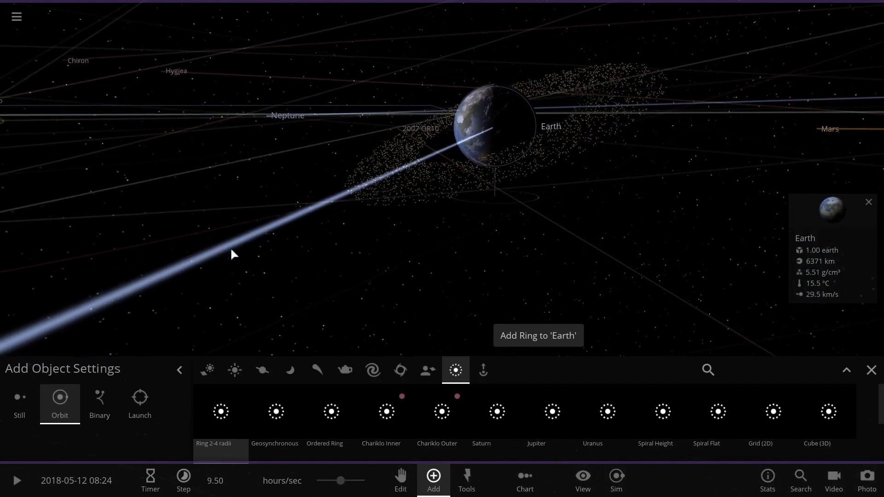
{"action": "scroll", "coordinate": [545, 133], "scroll_direction": "down", "scroll_amount": 5}
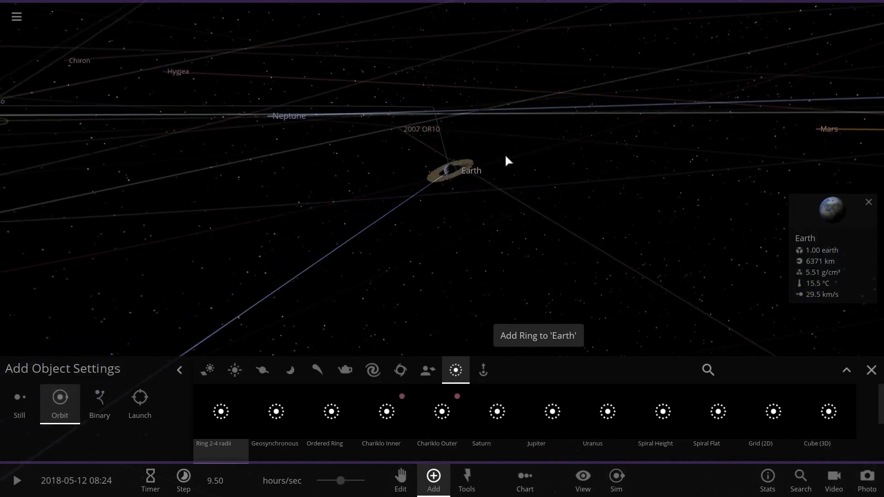
{"action": "mouse_move", "coordinate": [478, 177]}
{"action": "left_mouse_down"}
{"action": "mouse_move", "coordinate": [562, 205]}
{"action": "mouse_move", "coordinate": [585, 223]}
{"action": "mouse_move", "coordinate": [650, 195]}
{"action": "left_mouse_up"}
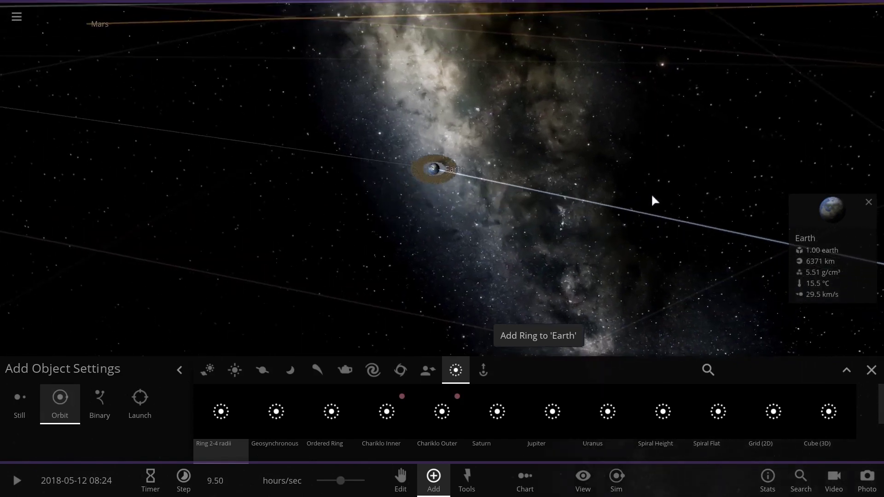
{"action": "left_click", "coordinate": [464, 194]}
{"action": "scroll", "coordinate": [454, 191], "scroll_direction": "up", "scroll_amount": 2}
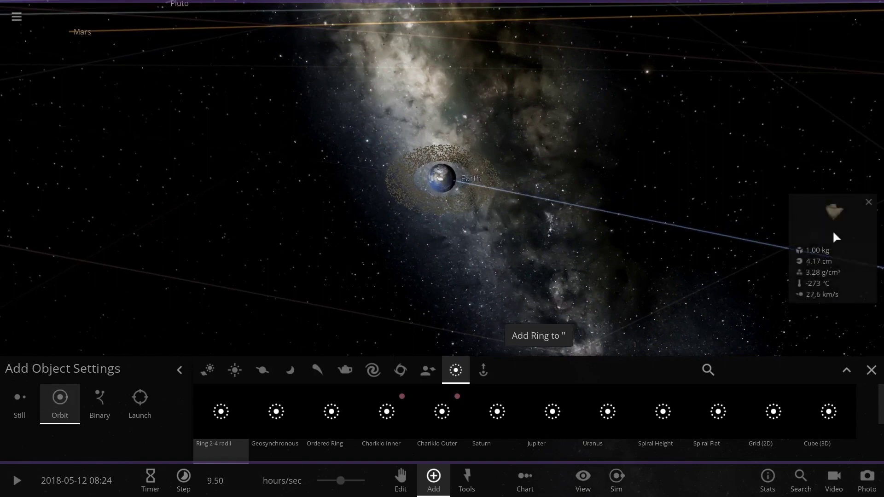
{"action": "left_click", "coordinate": [833, 233]}
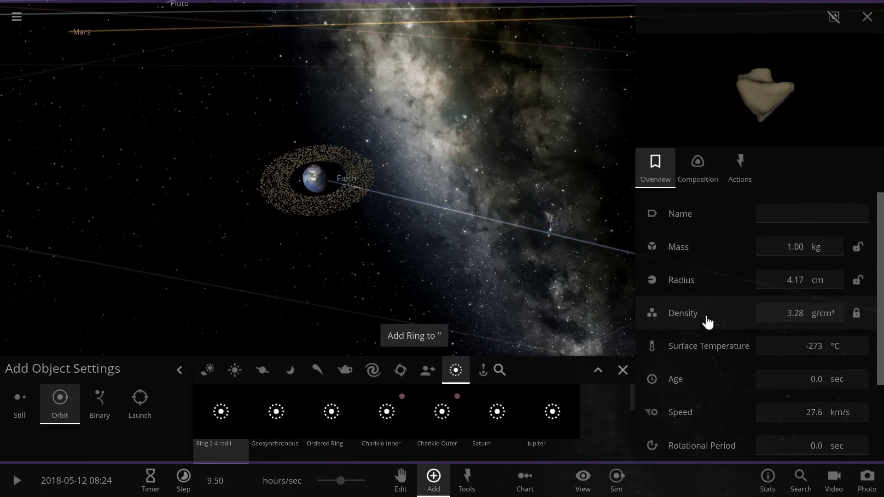
{"action": "scroll", "coordinate": [707, 321], "scroll_direction": "down", "scroll_amount": 2}
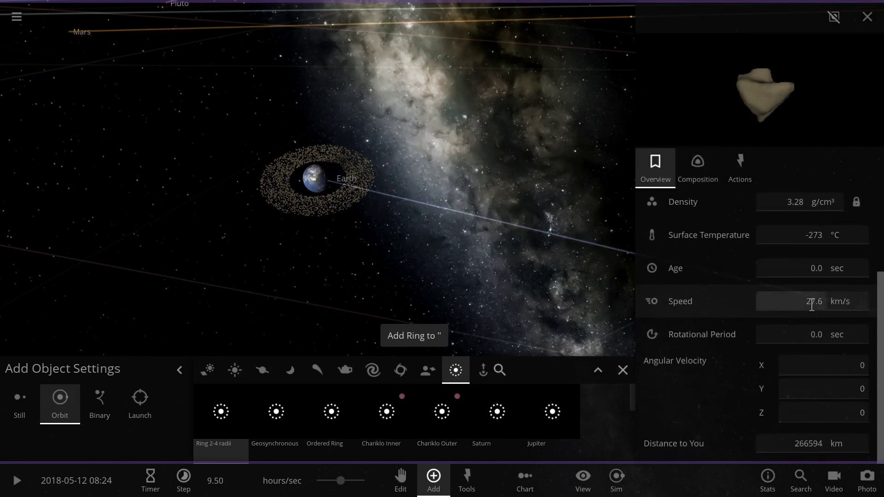
{"action": "left_click", "coordinate": [866, 19]}
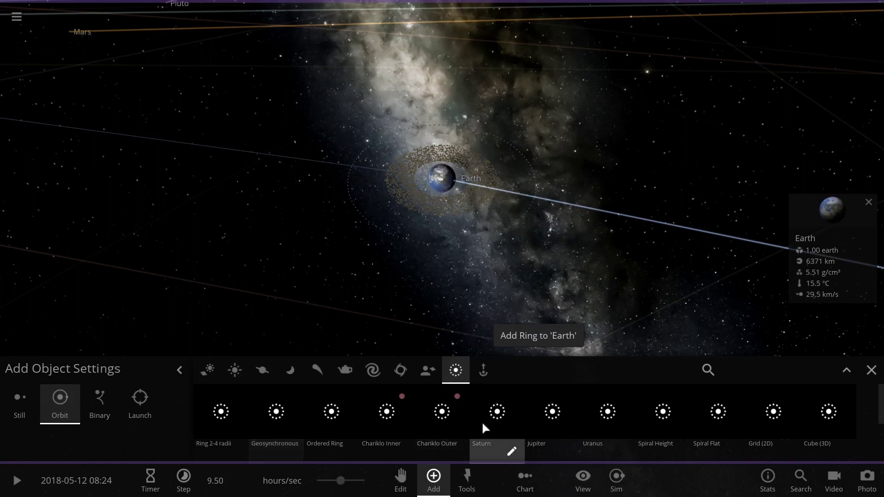
Choose the Saturn ring preset and click Earth to add the wide ring.
{"action": "left_click", "coordinate": [529, 423]}
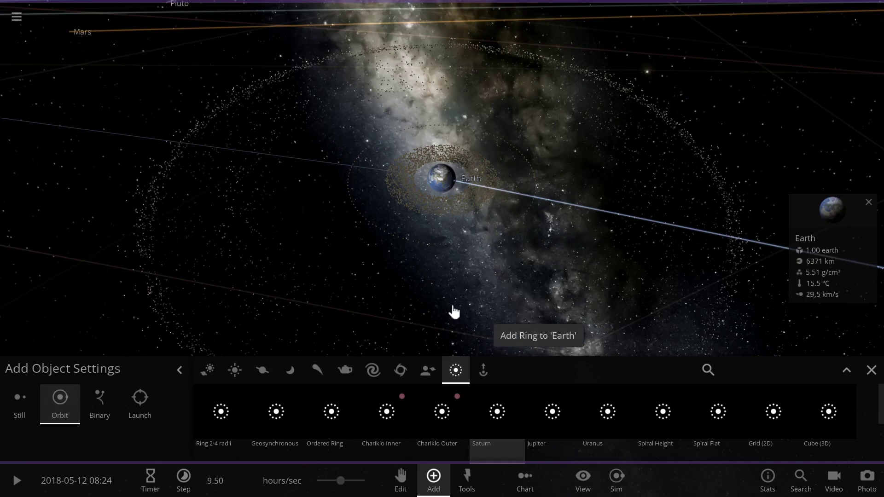
{"action": "left_click", "coordinate": [467, 249]}
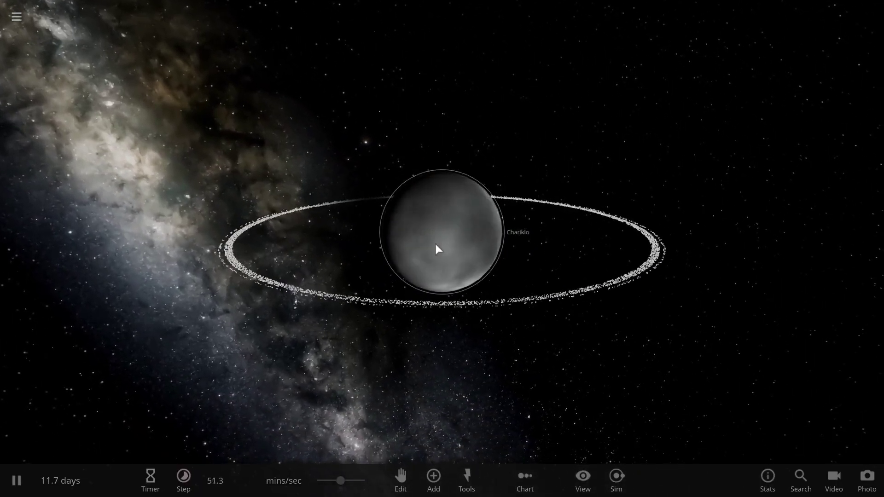
Select Chariklo, orbit edge-on to its ring, and inspect one ring particle.
{"action": "left_click", "coordinate": [436, 243]}
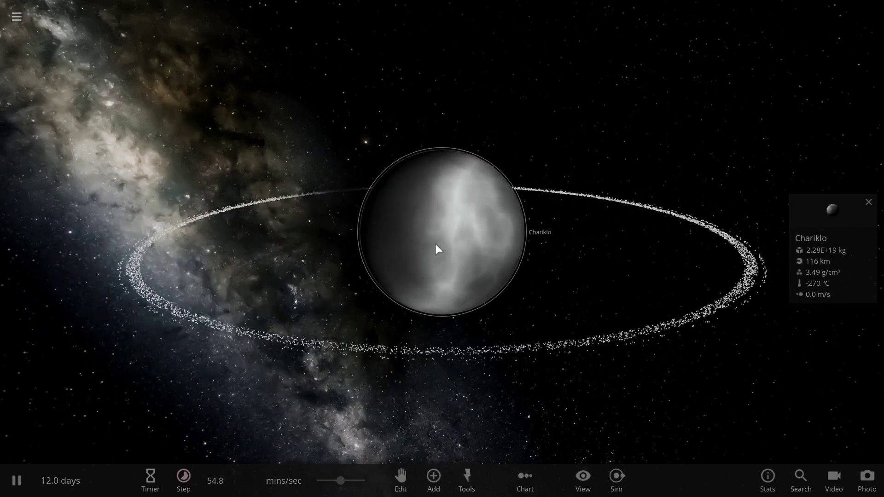
{"action": "mouse_move", "coordinate": [436, 243]}
{"action": "left_mouse_down"}
{"action": "mouse_move", "coordinate": [409, 206]}
{"action": "mouse_move", "coordinate": [383, 237]}
{"action": "mouse_move", "coordinate": [397, 340]}
{"action": "mouse_move", "coordinate": [851, 32]}
{"action": "left_mouse_up"}
{"action": "left_click", "coordinate": [384, 238]}
{"action": "scroll", "coordinate": [397, 340], "scroll_direction": "down", "scroll_amount": 2}
{"action": "key", "text": "space"}
{"action": "scroll", "coordinate": [397, 341], "scroll_direction": "down", "scroll_amount": 3}
{"action": "key", "text": "space"}
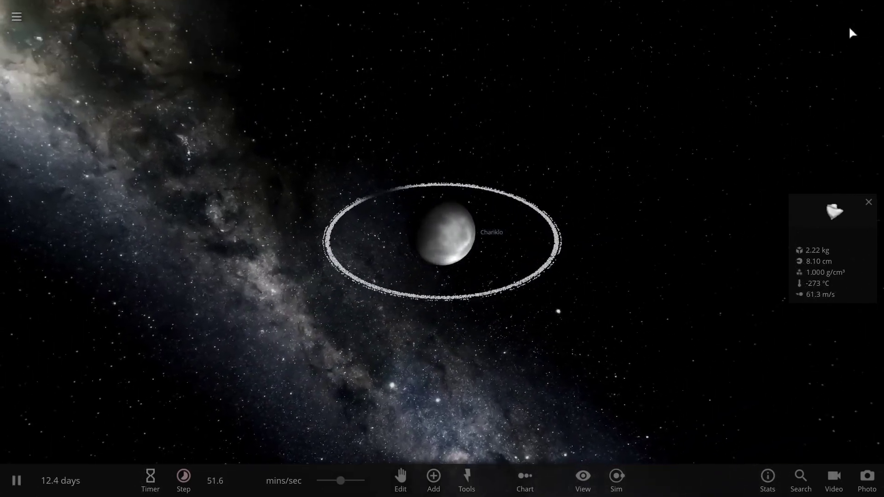